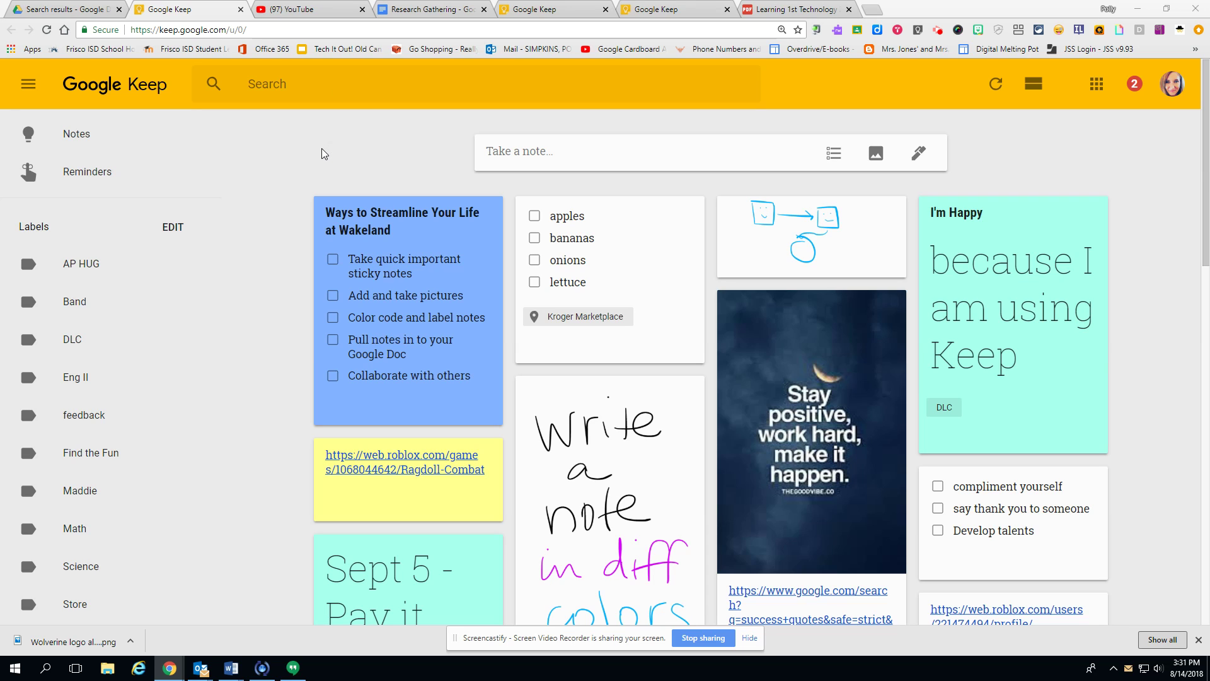
Switch to Google Drive and open Google Keep from the list of Google apps
click(71, 12)
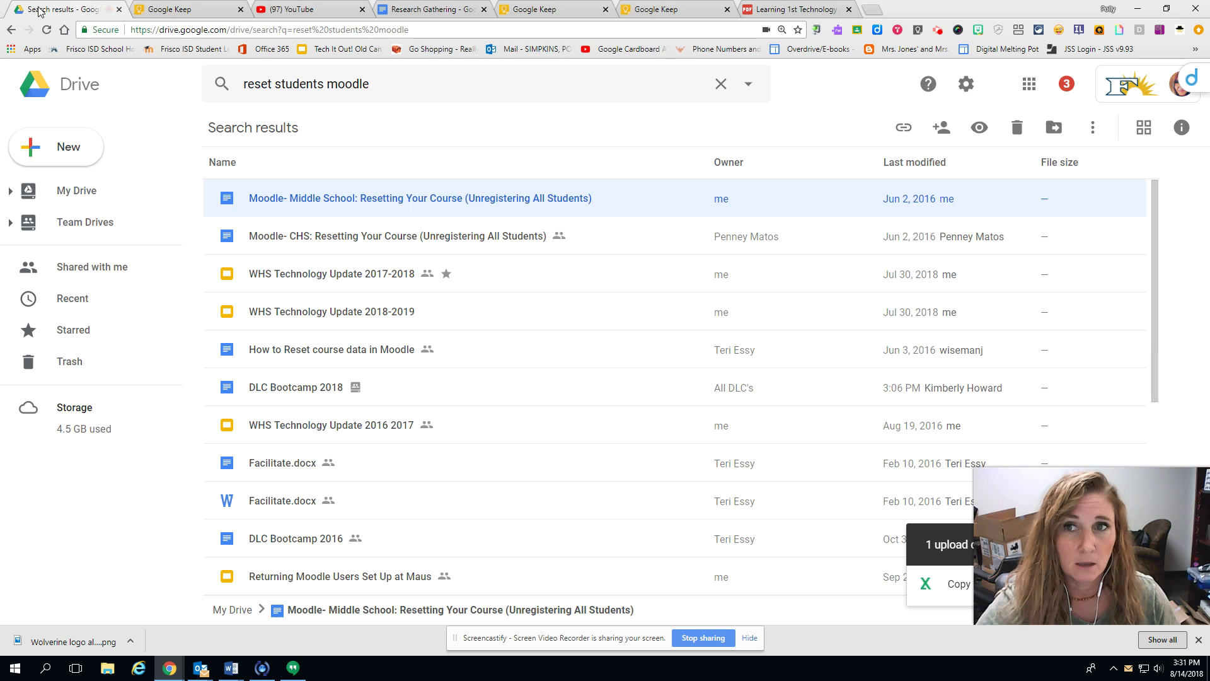
click(1031, 88)
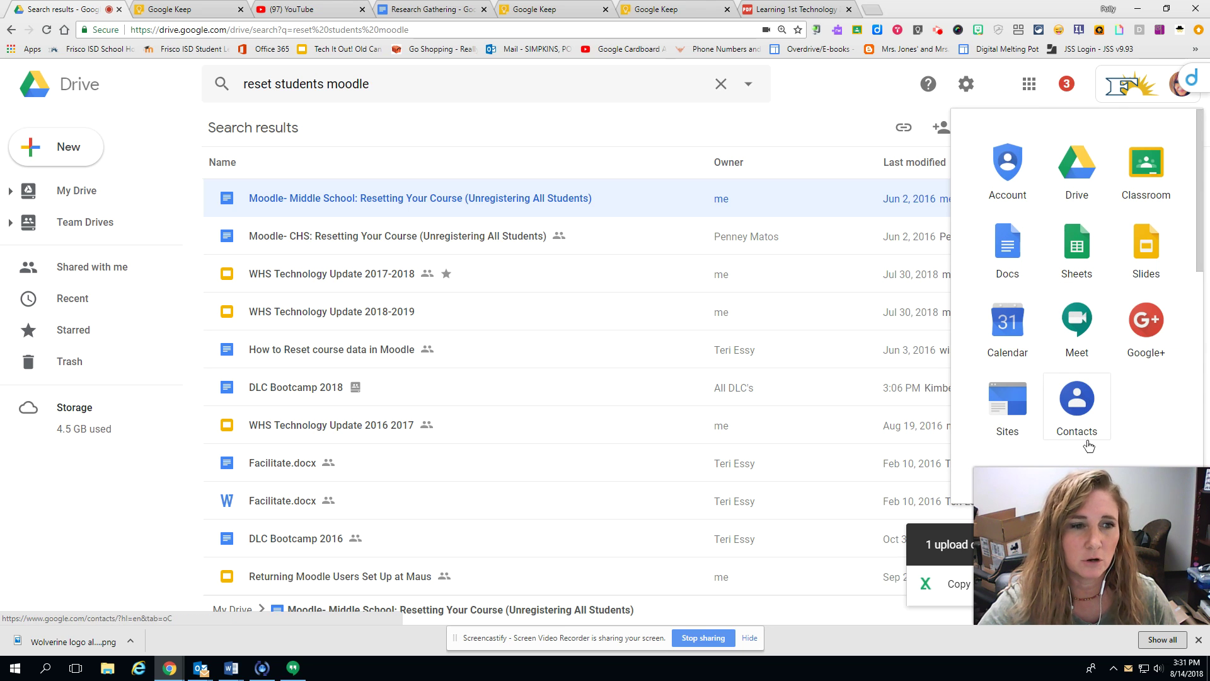
scroll(1089, 435, down, 2)
scroll(1092, 426, down, 3)
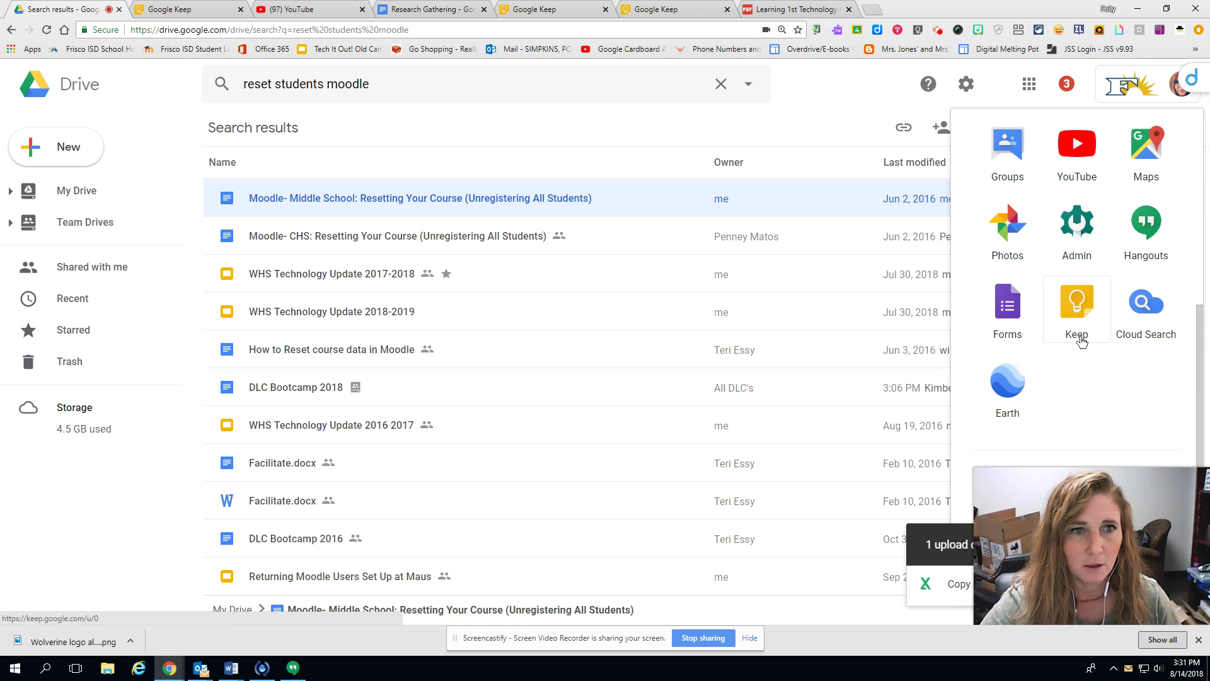
click(1077, 320)
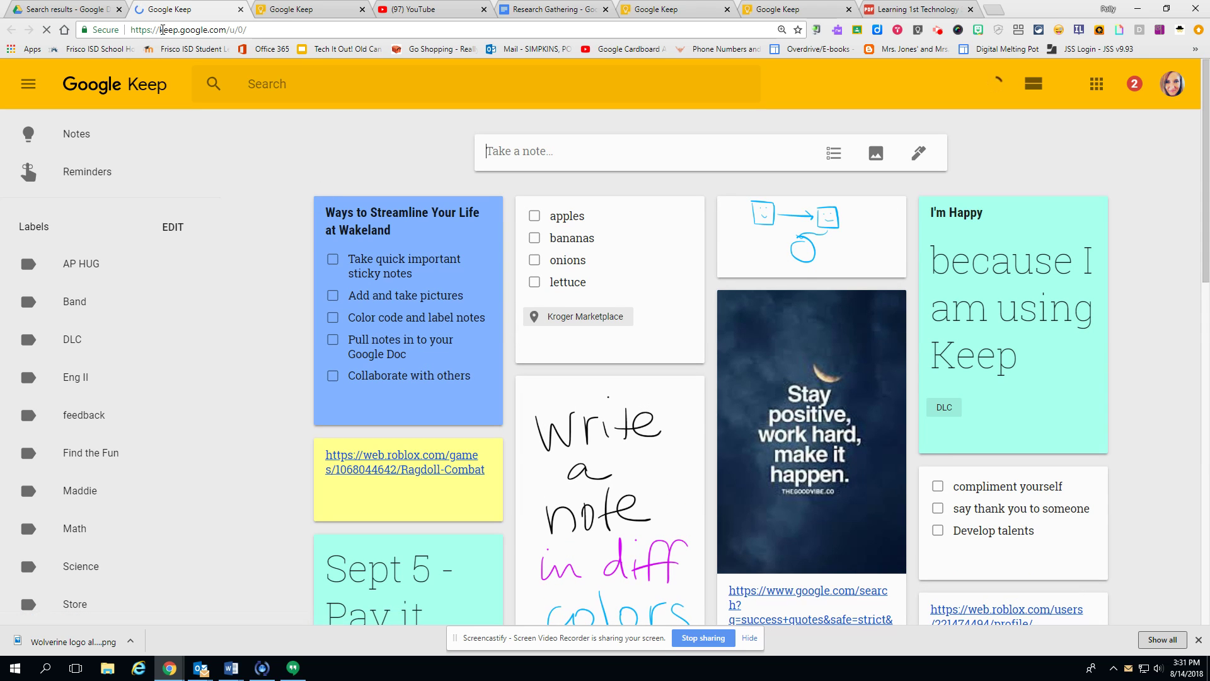
drag(247, 30, 273, 32)
Create a note titled "Geometry" with the text "Take your note" and color it pink
click(548, 152)
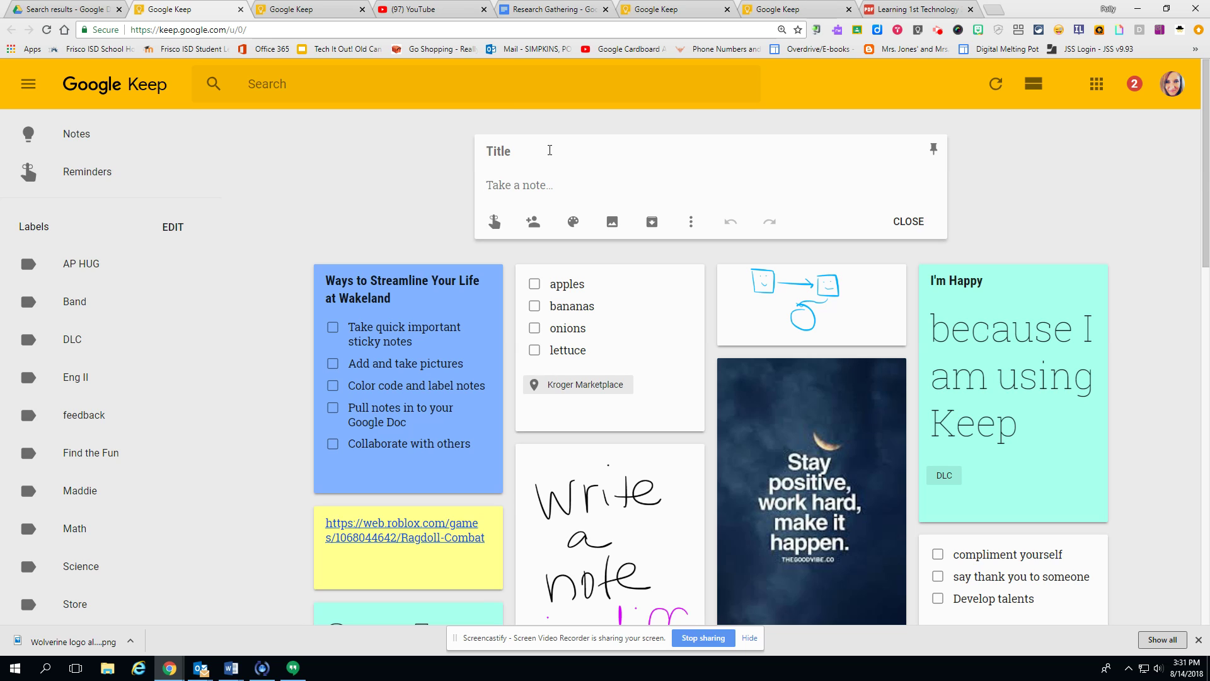
text(Geometry)
text(Take your note)
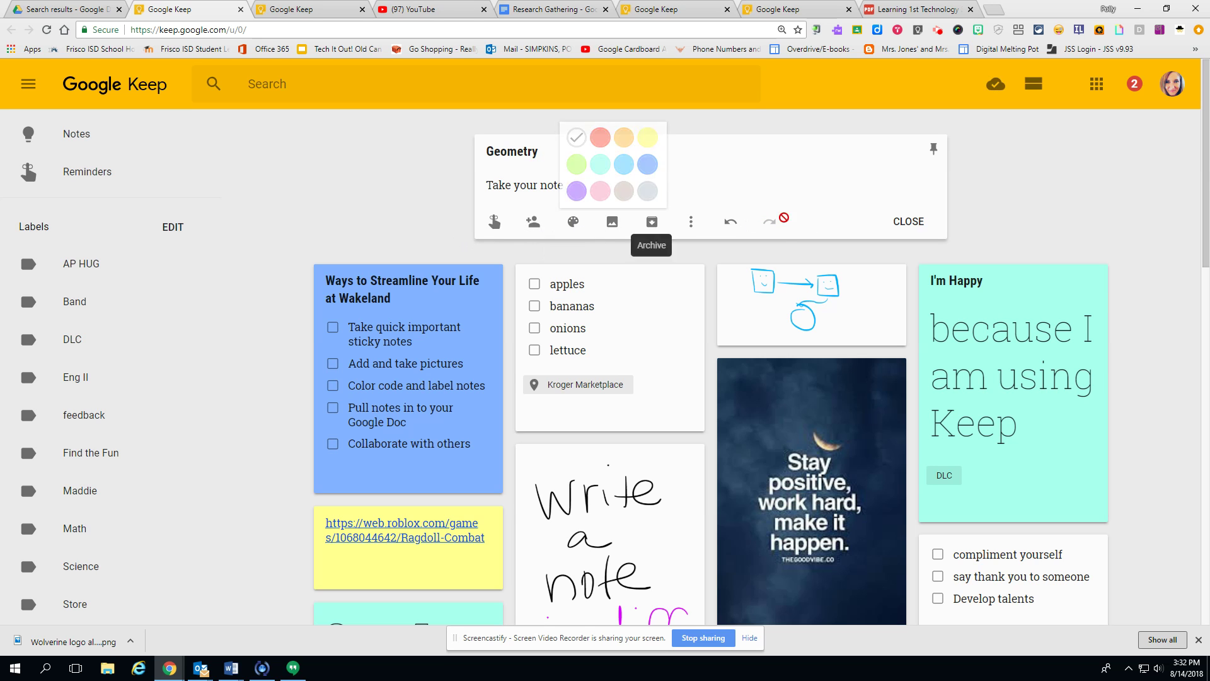
click(907, 222)
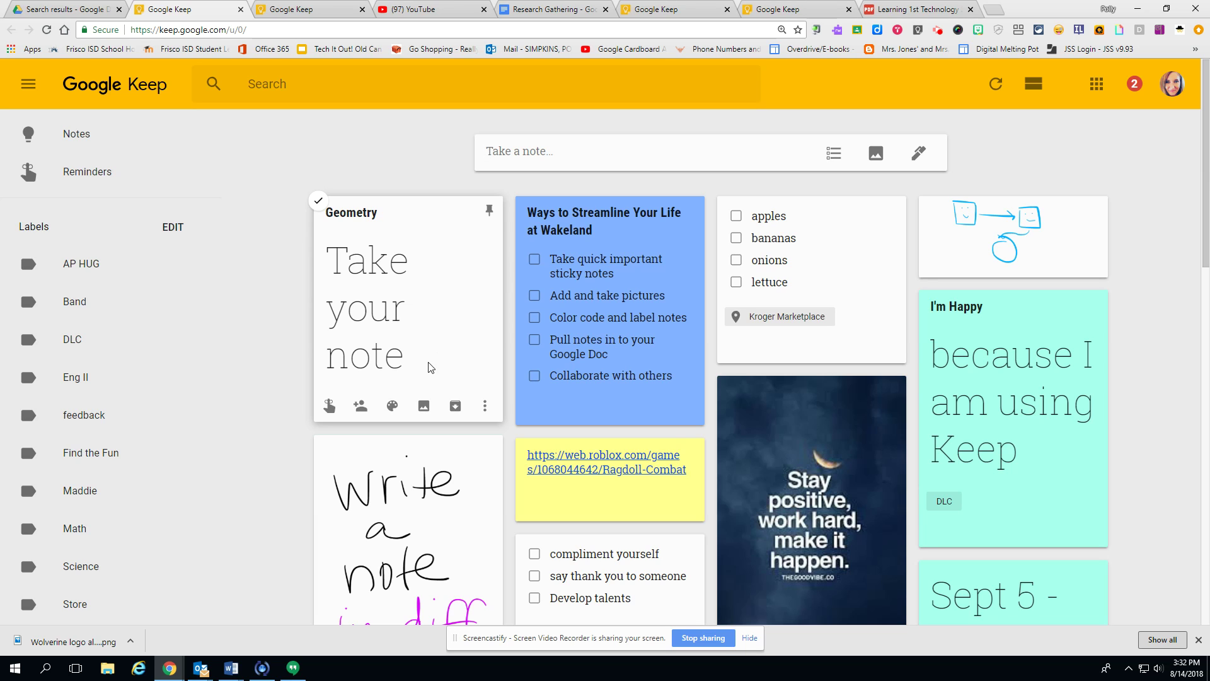
mouse_move(394, 408)
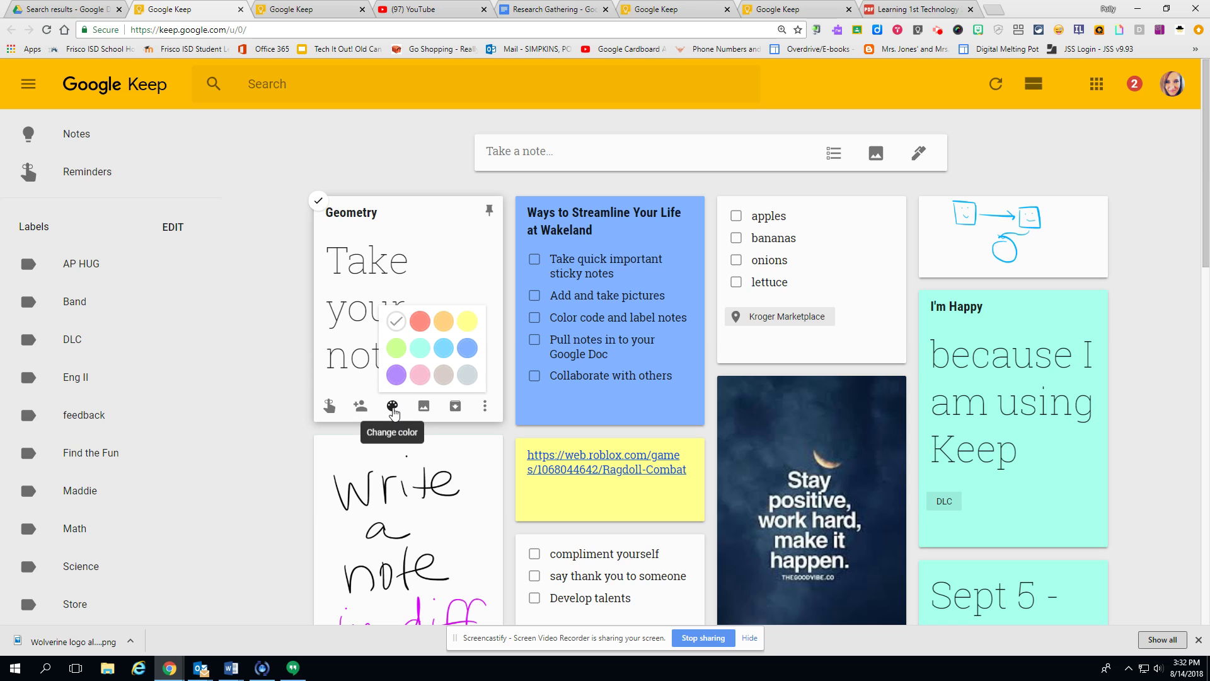
click(420, 376)
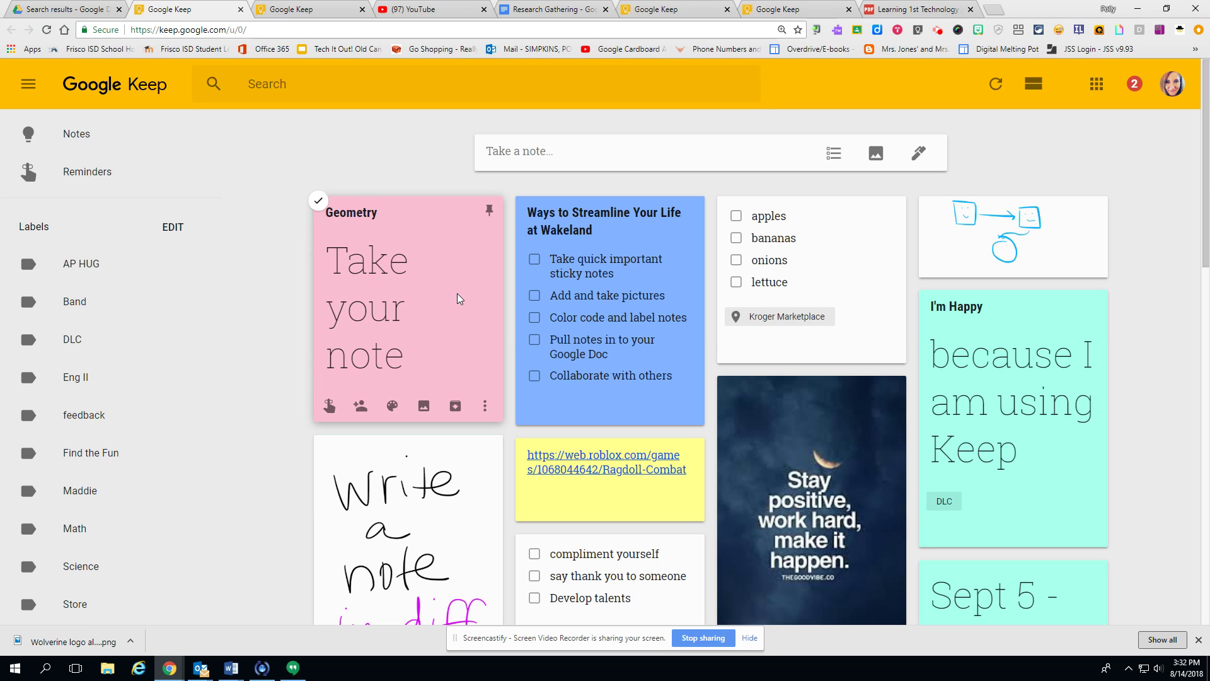
Create a new label named "Geometry" and assign it to the pink Geometry note
click(485, 407)
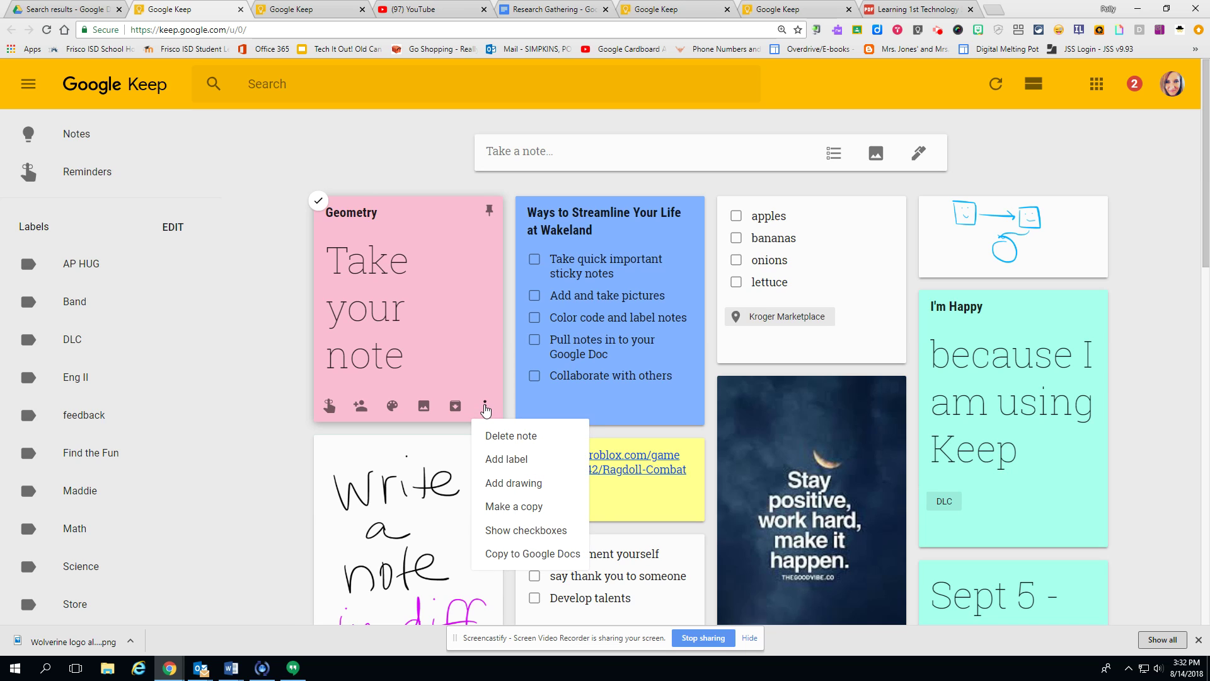
click(520, 464)
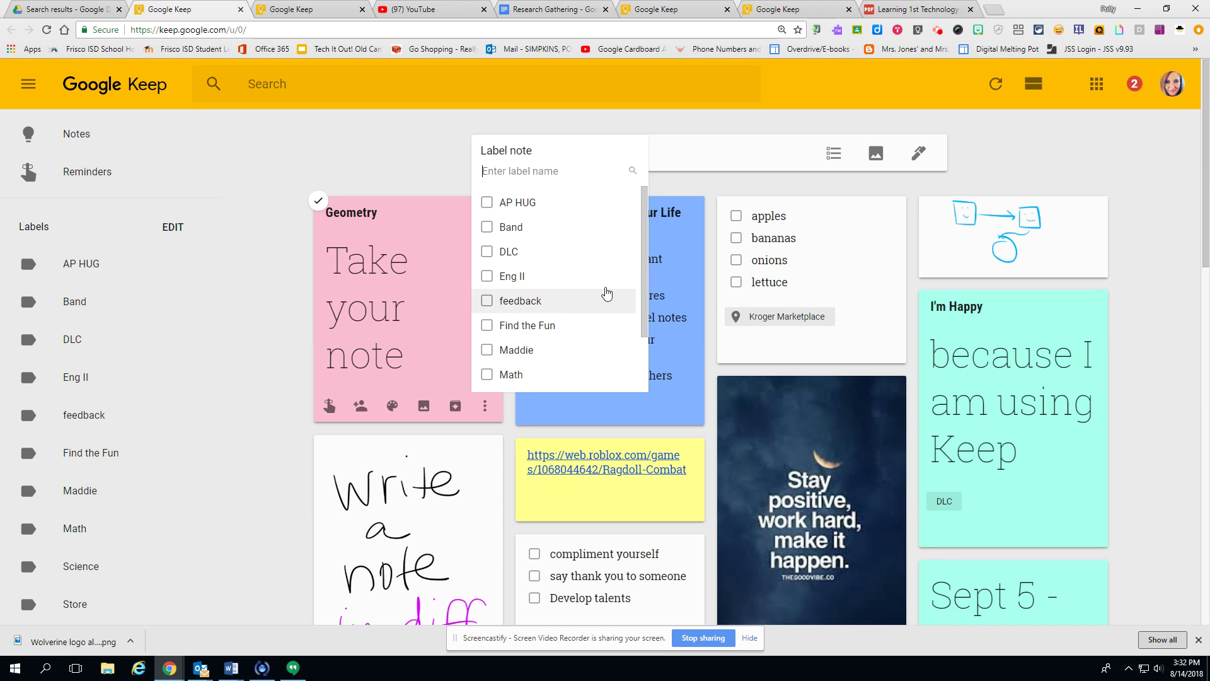
drag(641, 302, 616, 259)
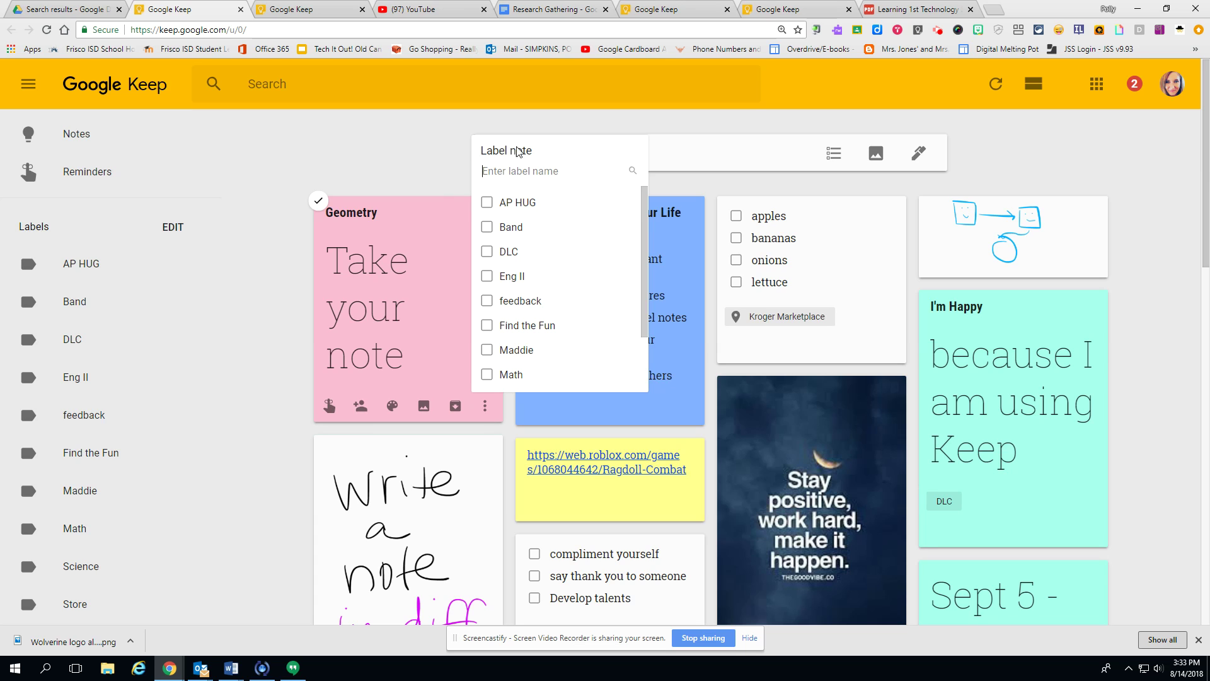
text(Ge)
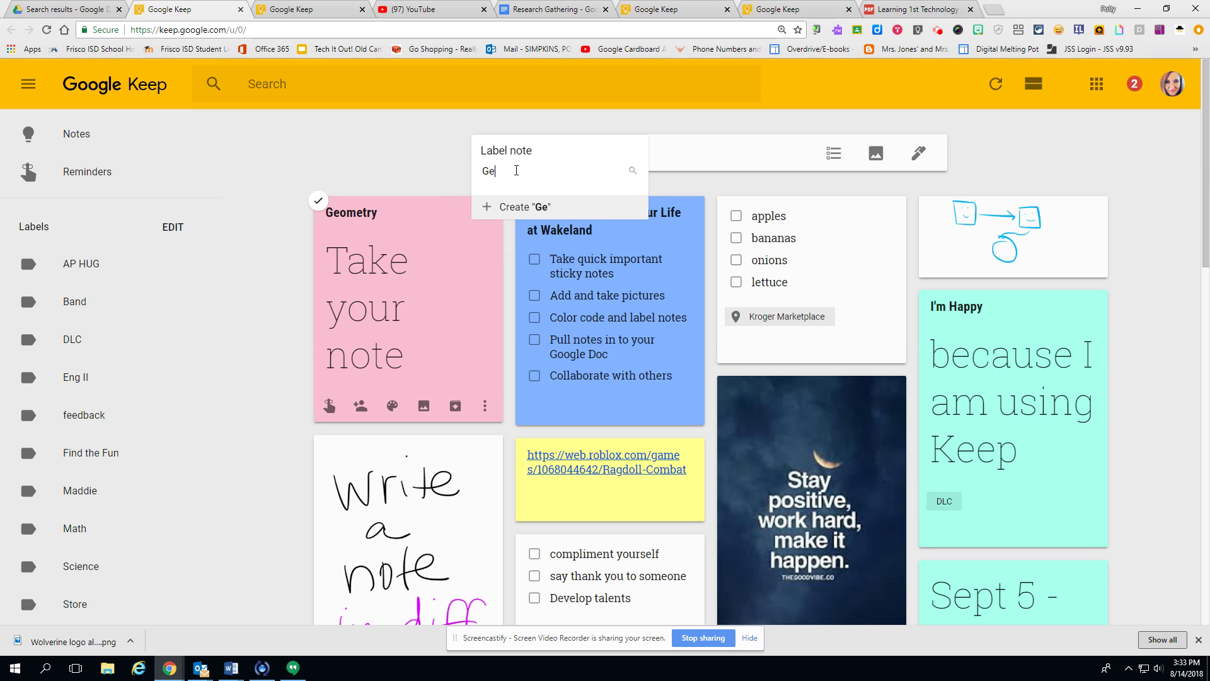
text(ometry)
key(Return)
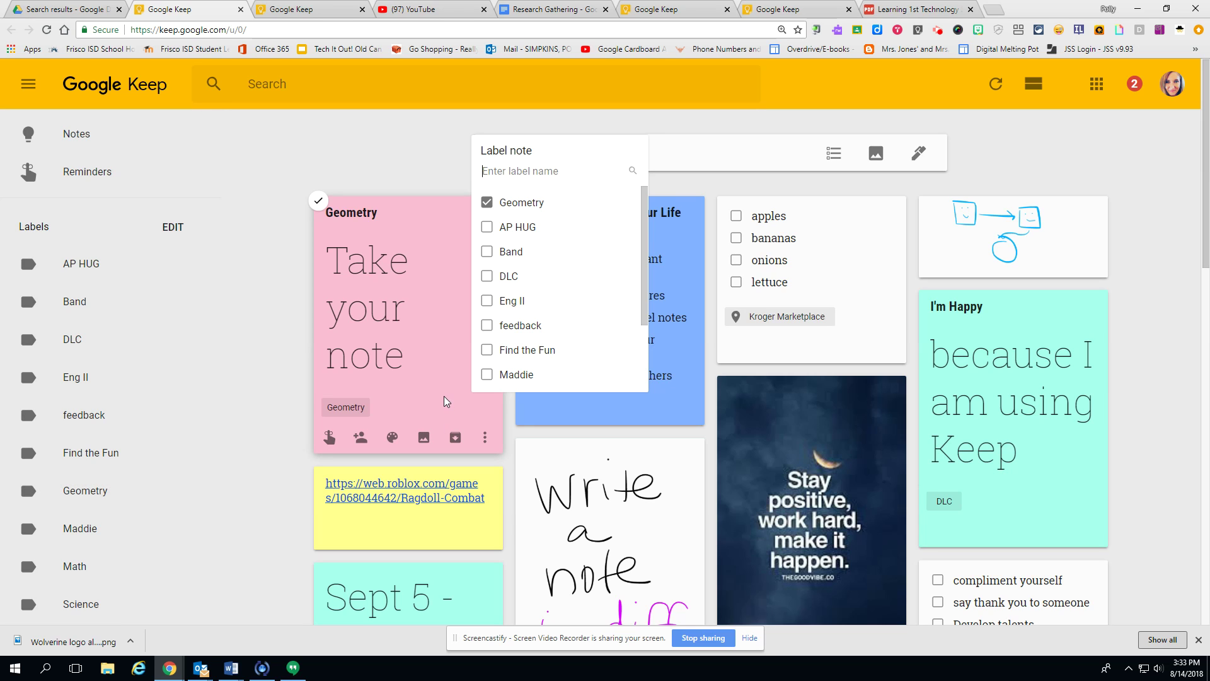
click(213, 348)
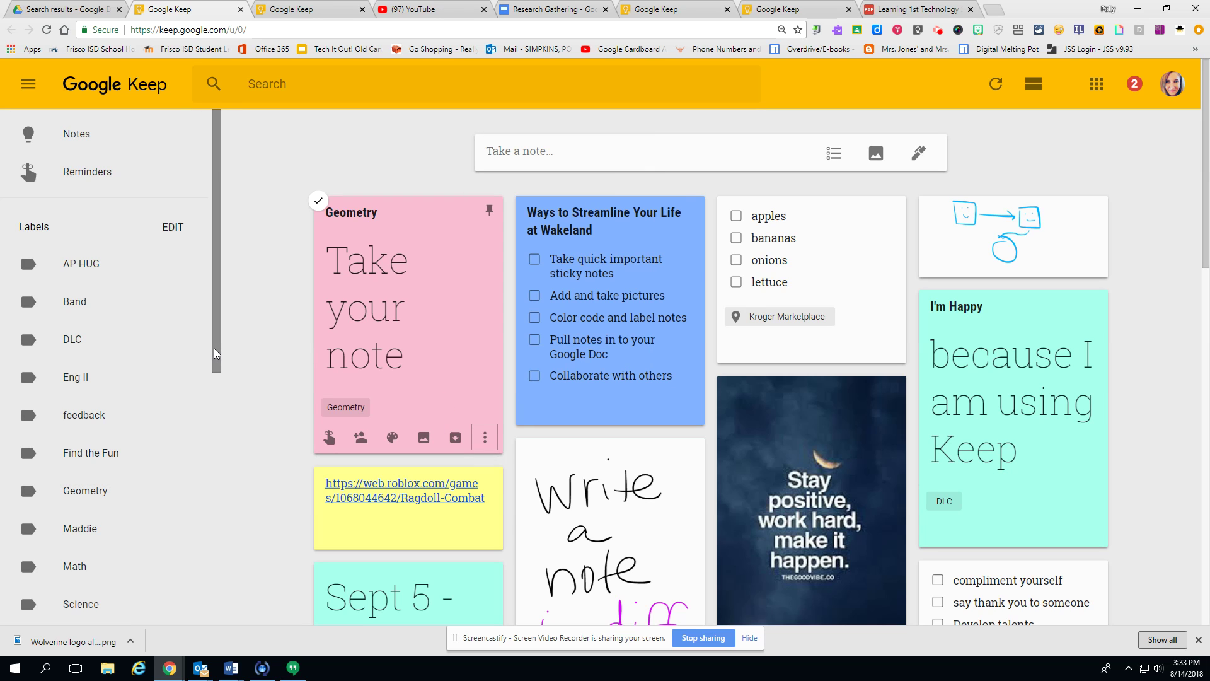
View only the notes labeled Geometry and return to the full list of notes
click(92, 498)
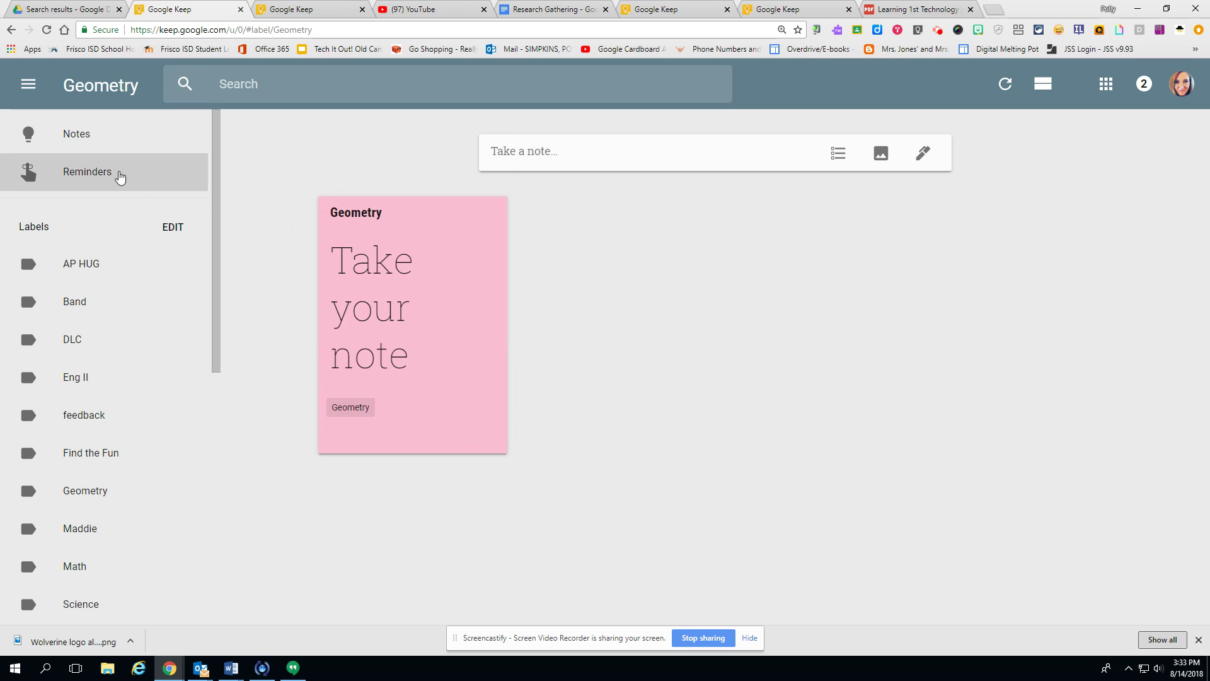
click(78, 143)
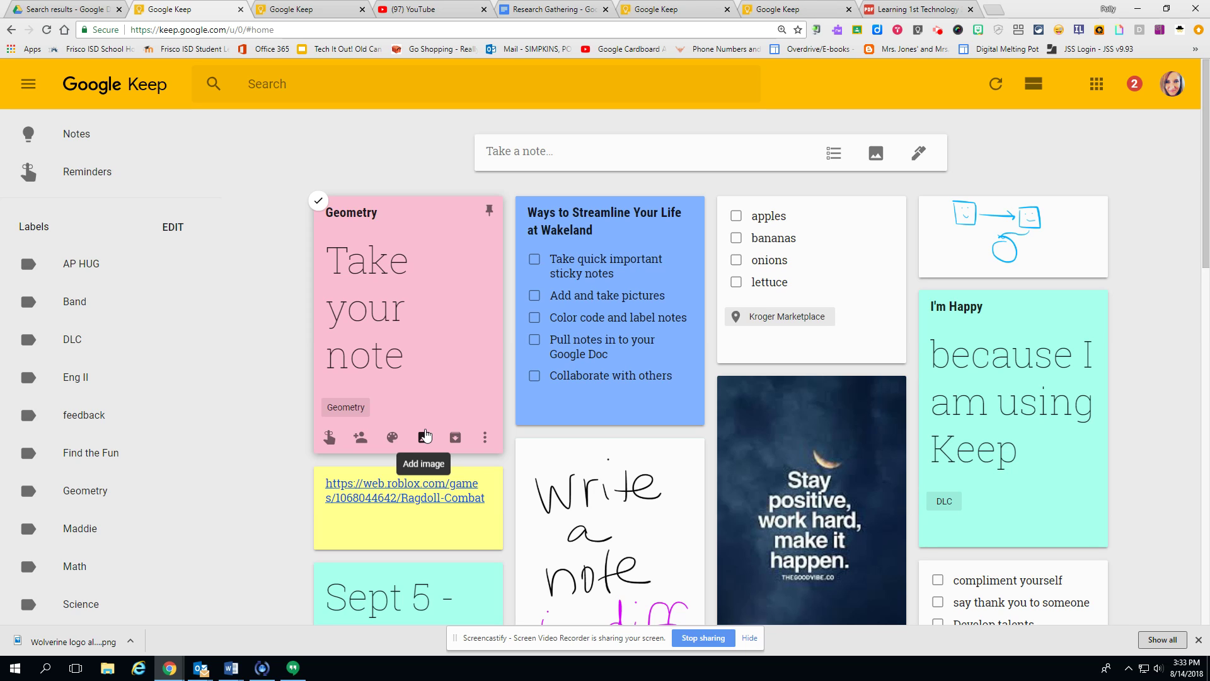
Look through the saved notes down to the picture notes and view the available options for the "1 in C208" note
scroll(581, 361, down, 8)
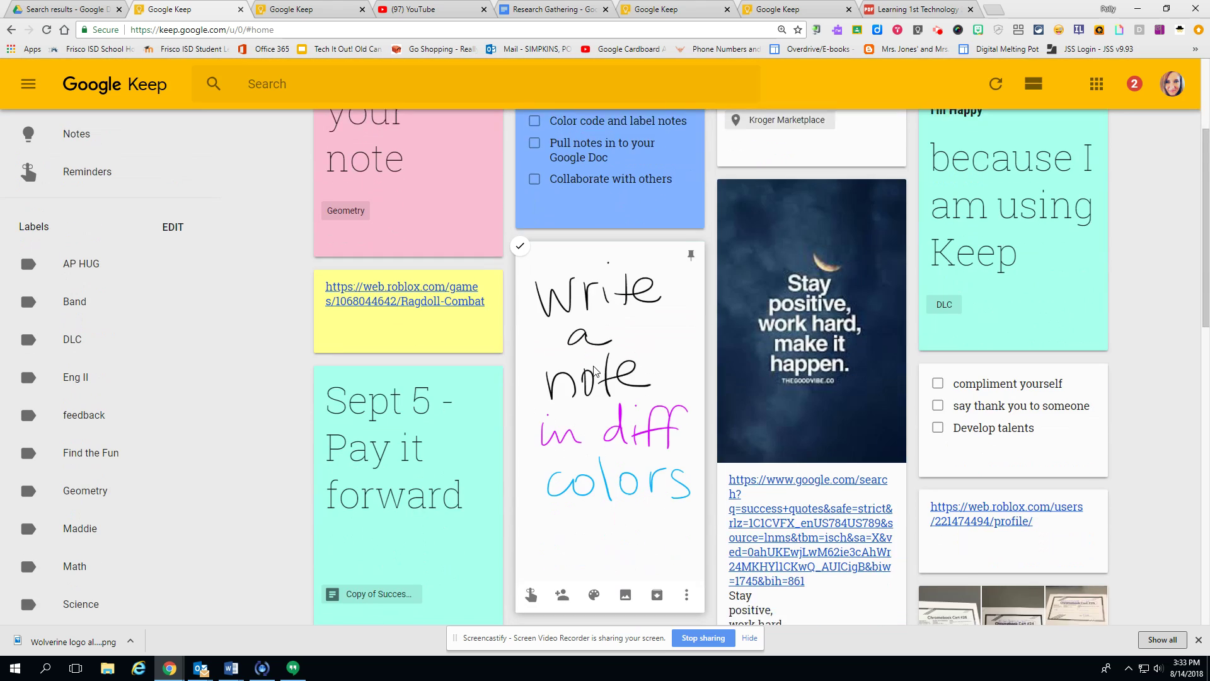
scroll(624, 375, down, 3)
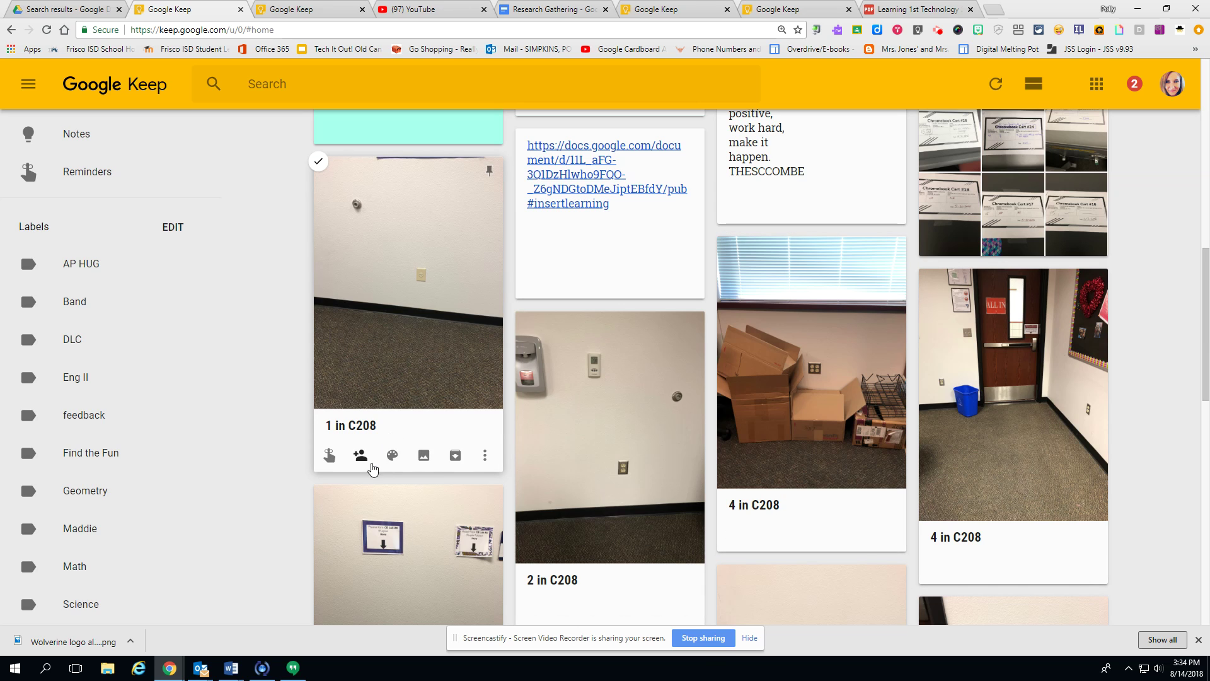
click(484, 455)
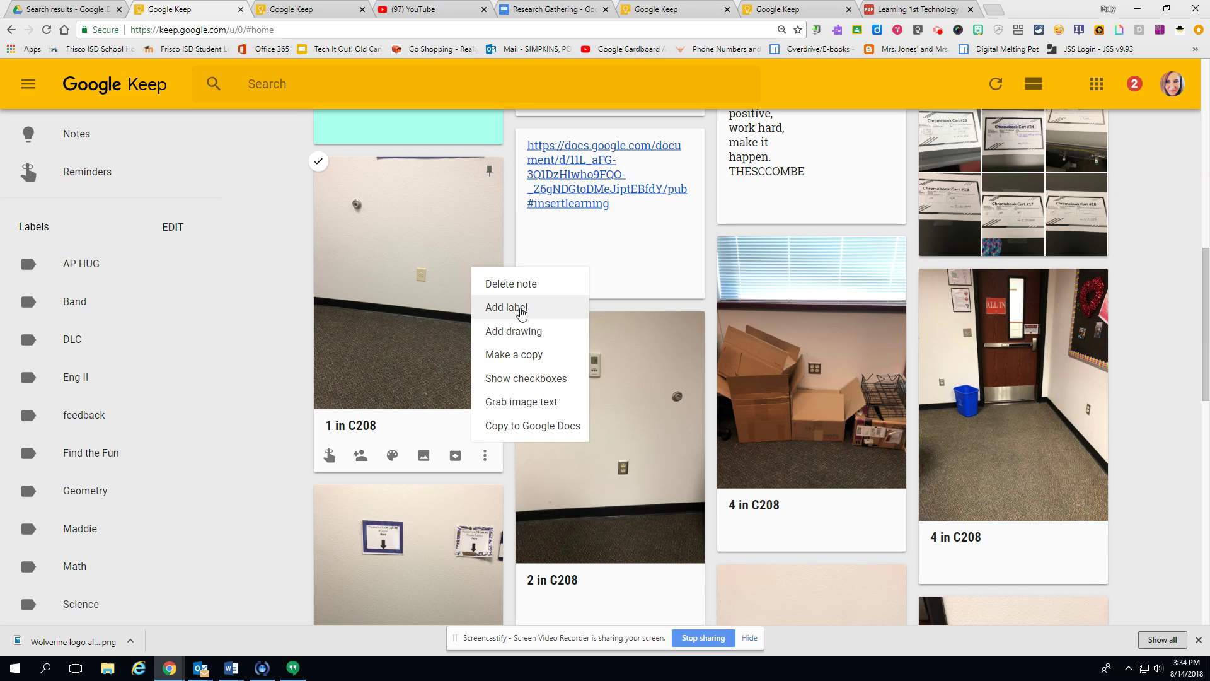
click(259, 470)
scroll(276, 465, up, 7)
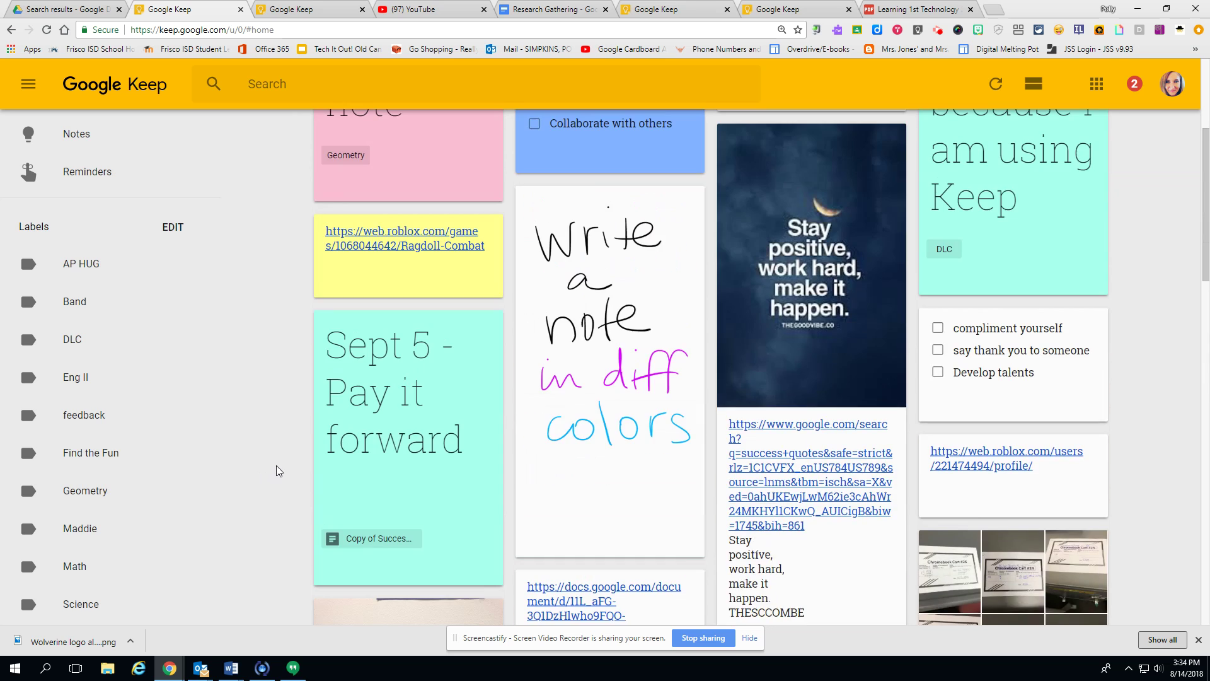
scroll(276, 465, up, 4)
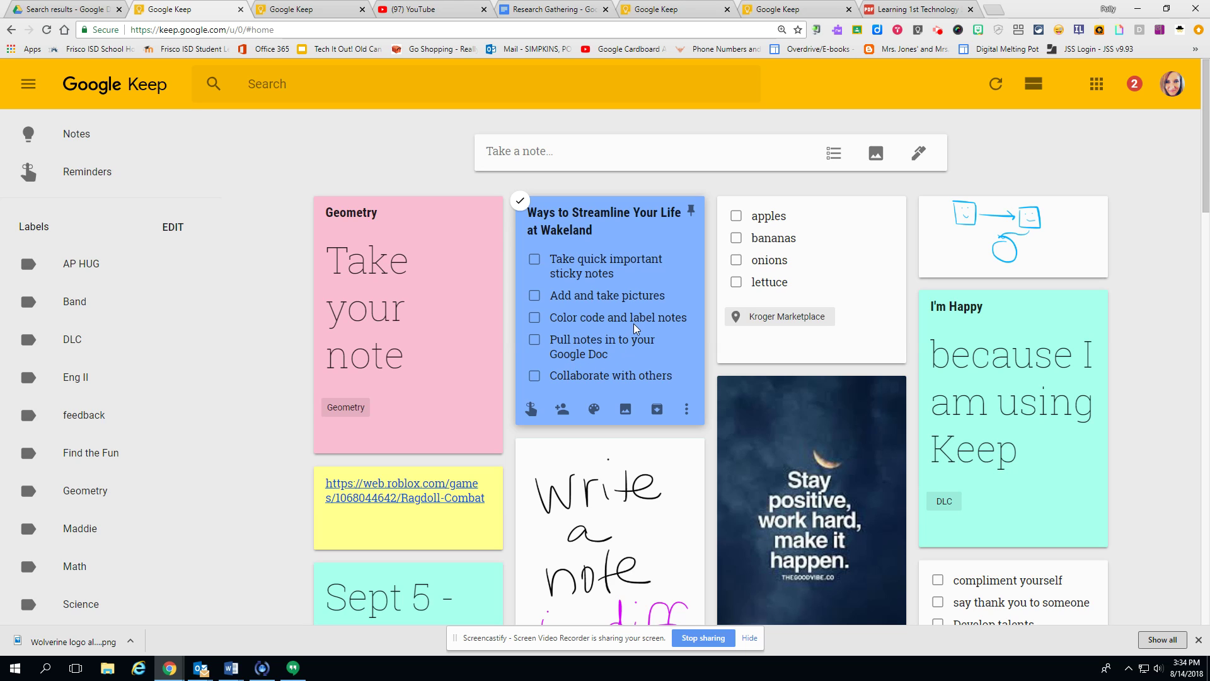
Create a new Google Docs document from Google Drive with the text "research" and title it "research"
click(71, 7)
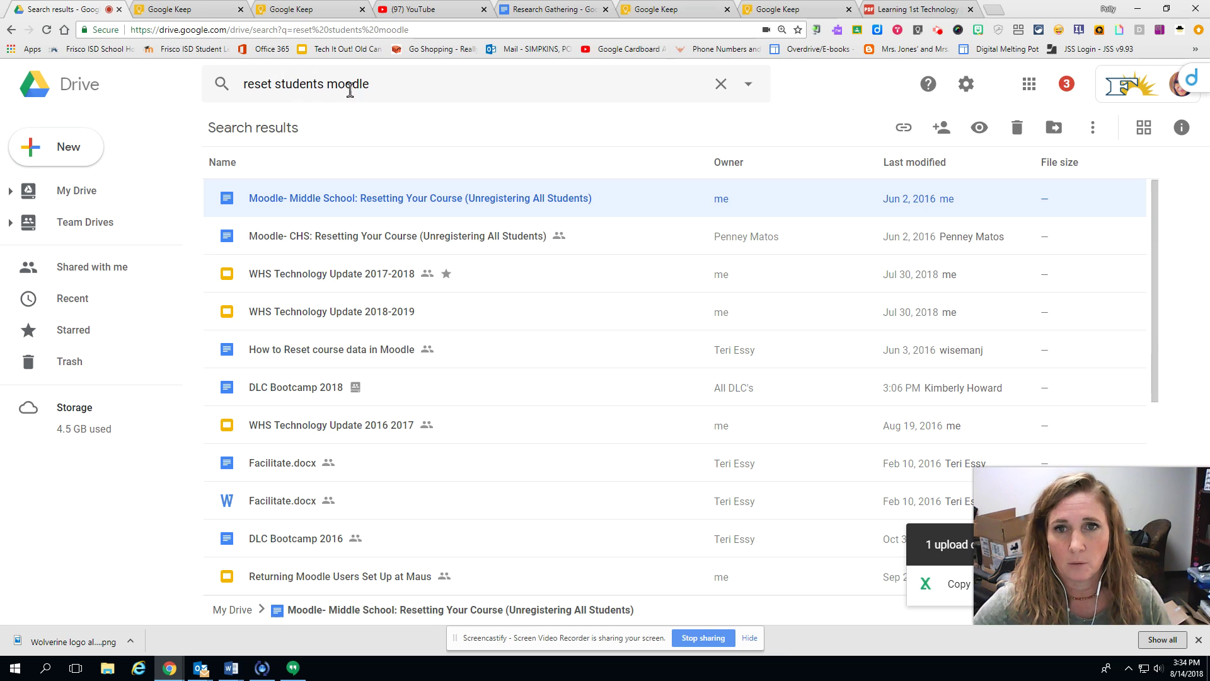
click(76, 147)
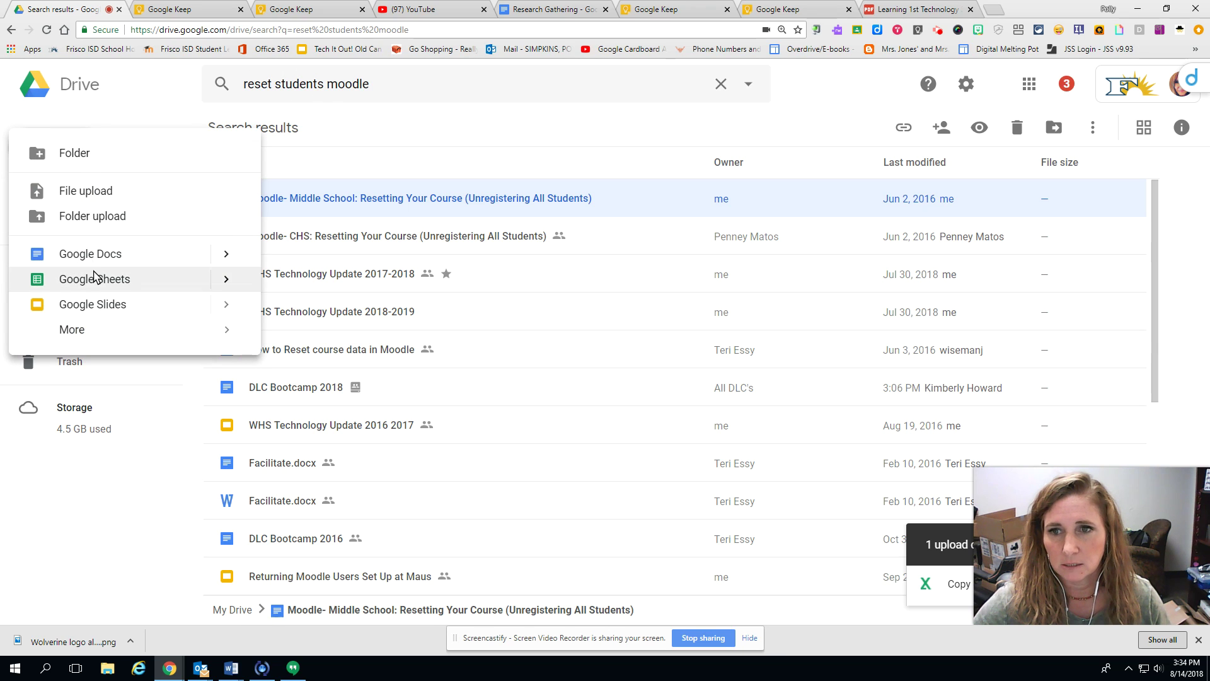
click(93, 262)
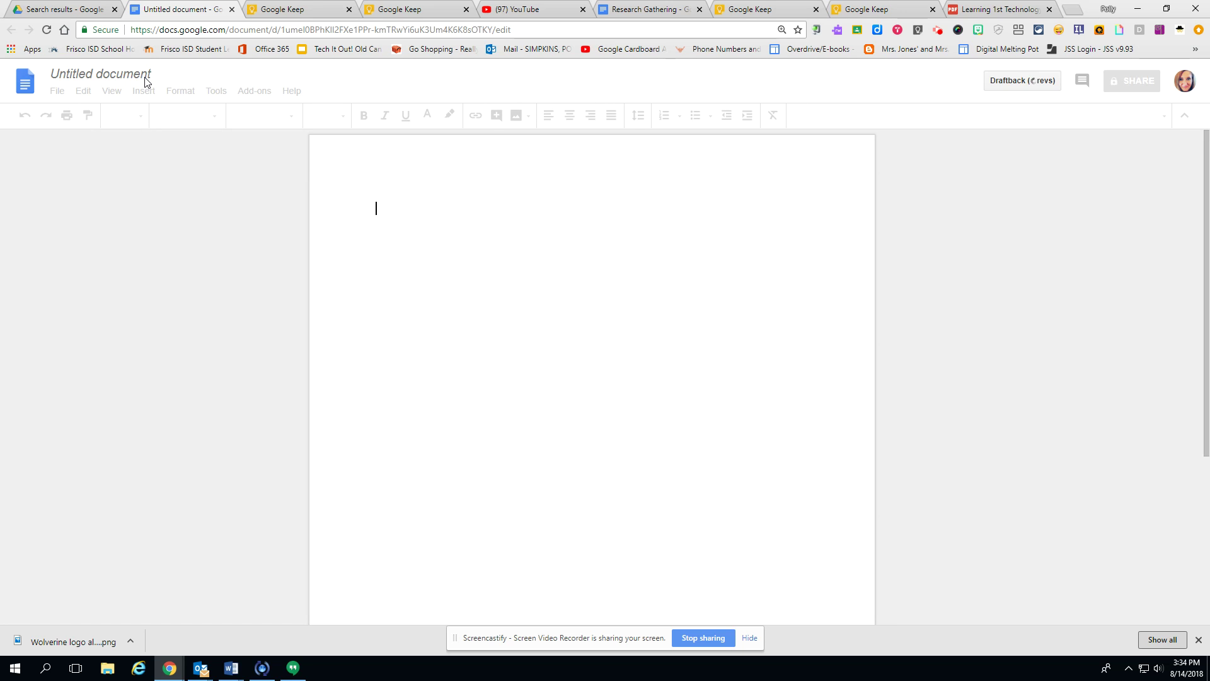
text(research)
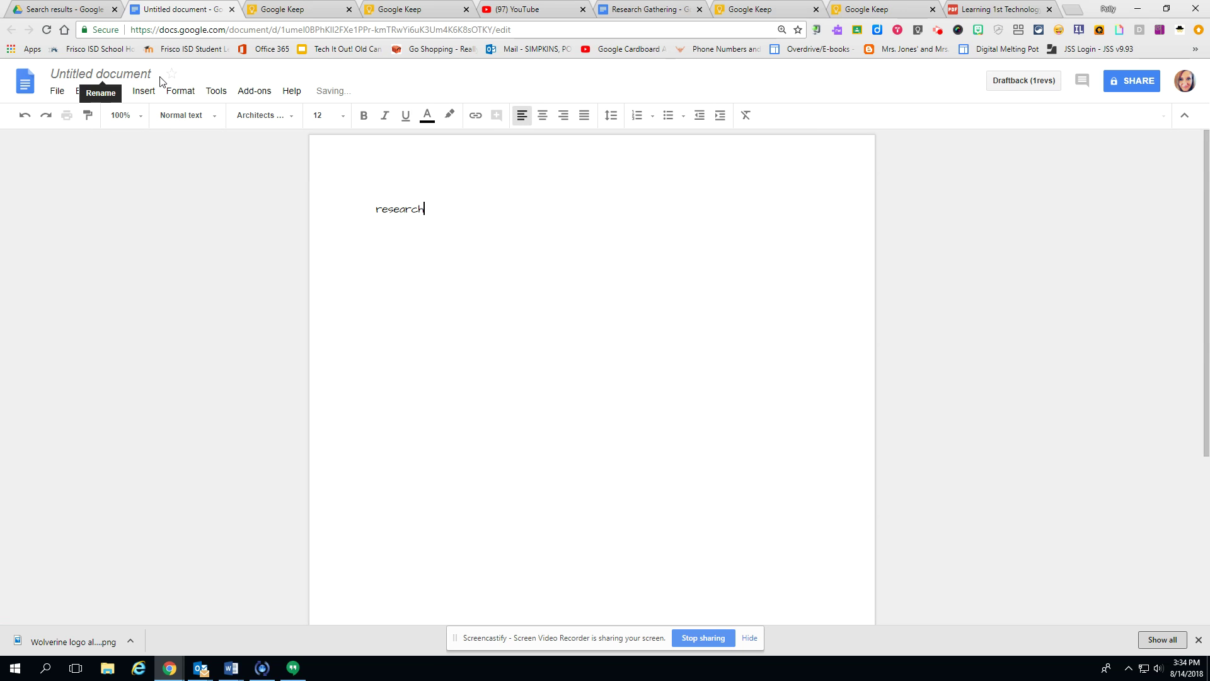
click(144, 72)
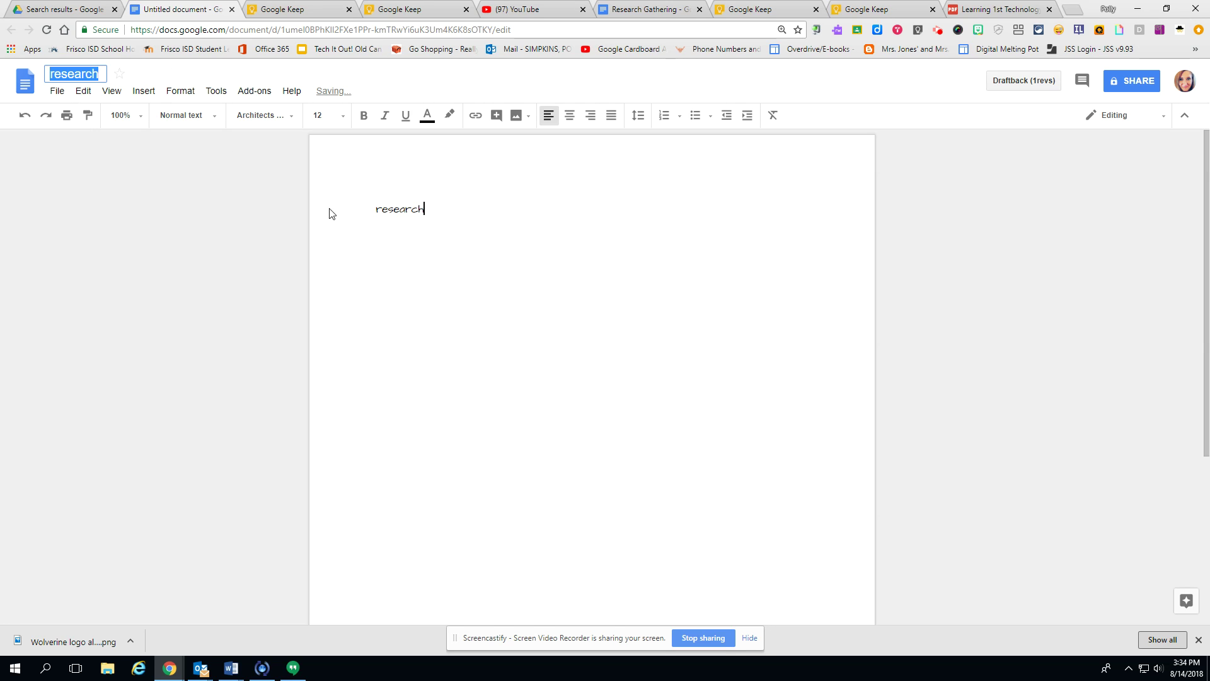
click(479, 310)
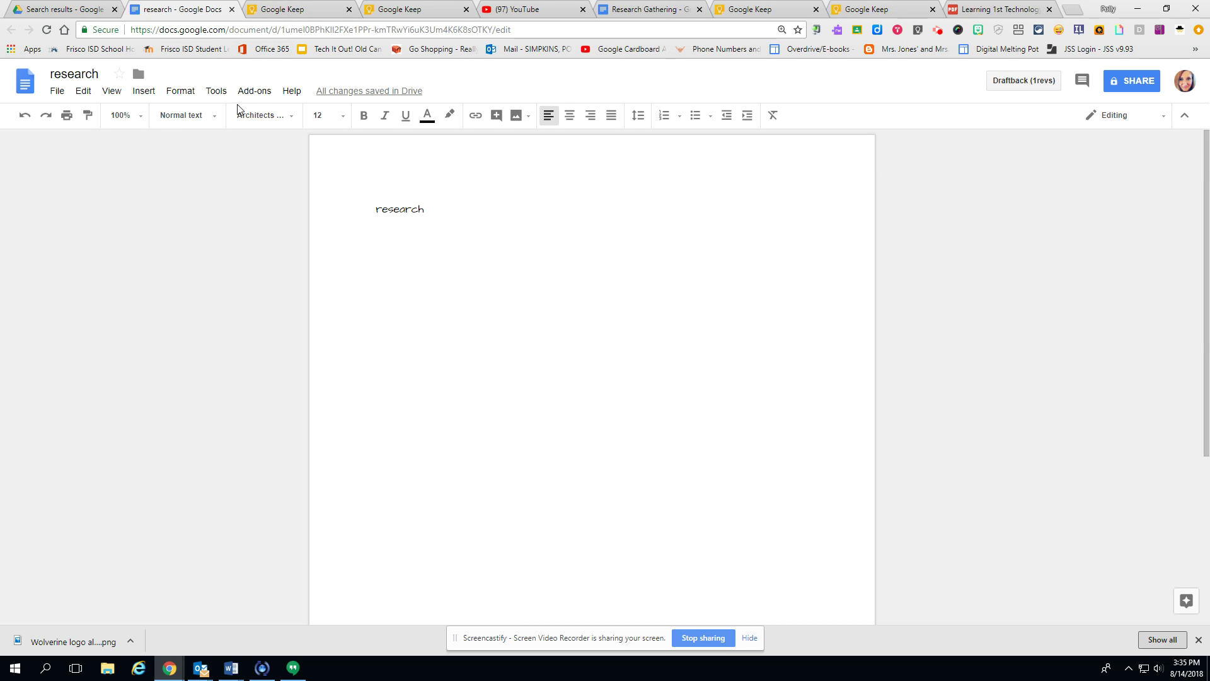
Open the Keep notepad and insert the Geometry note, the "Ways to Streamline Your Life at Wakeland" note and the blue drawing into the document
click(210, 93)
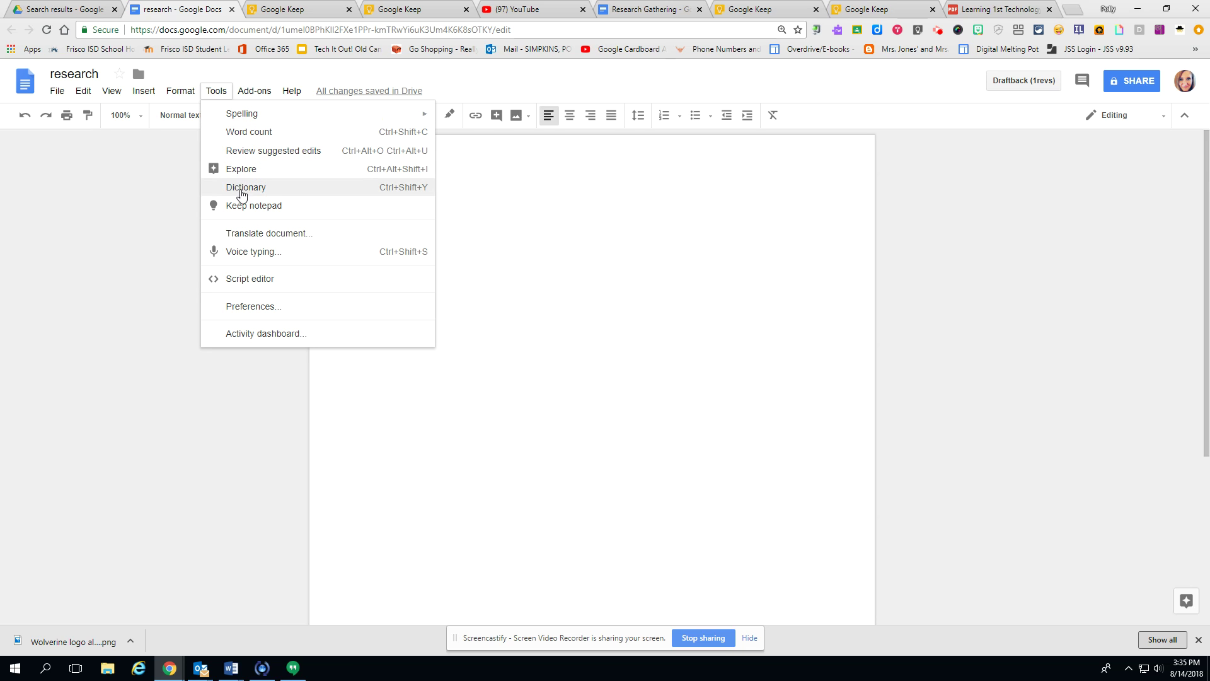
click(215, 205)
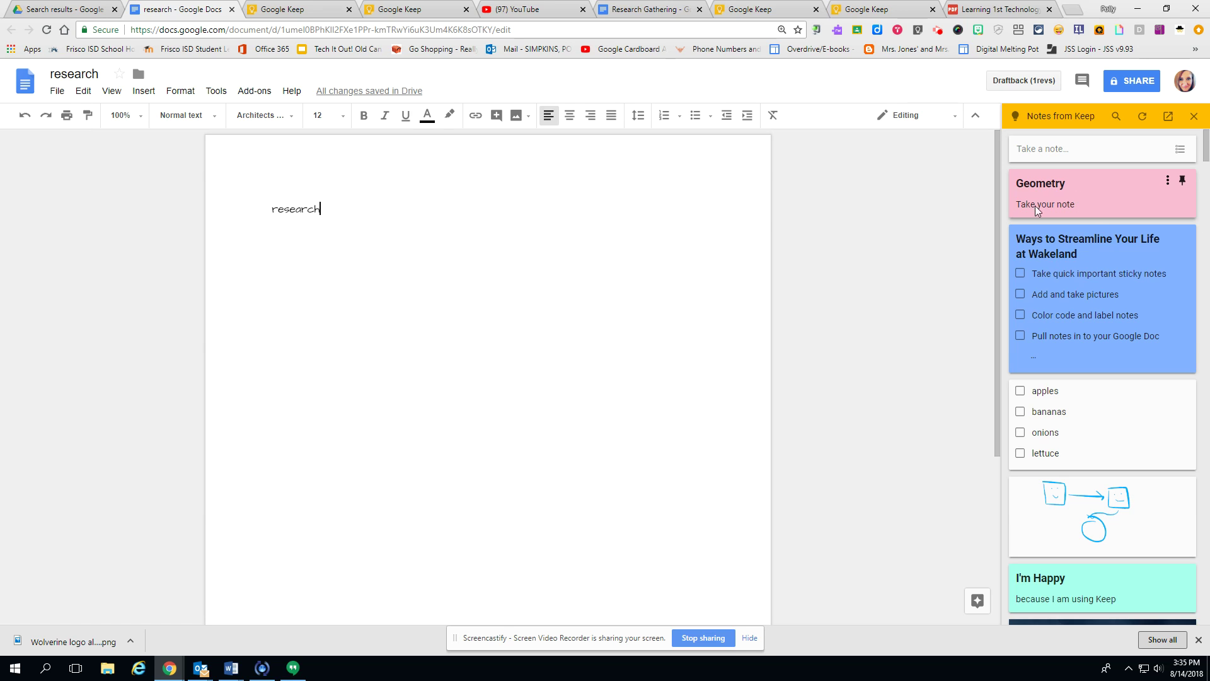
drag(1107, 209, 371, 285)
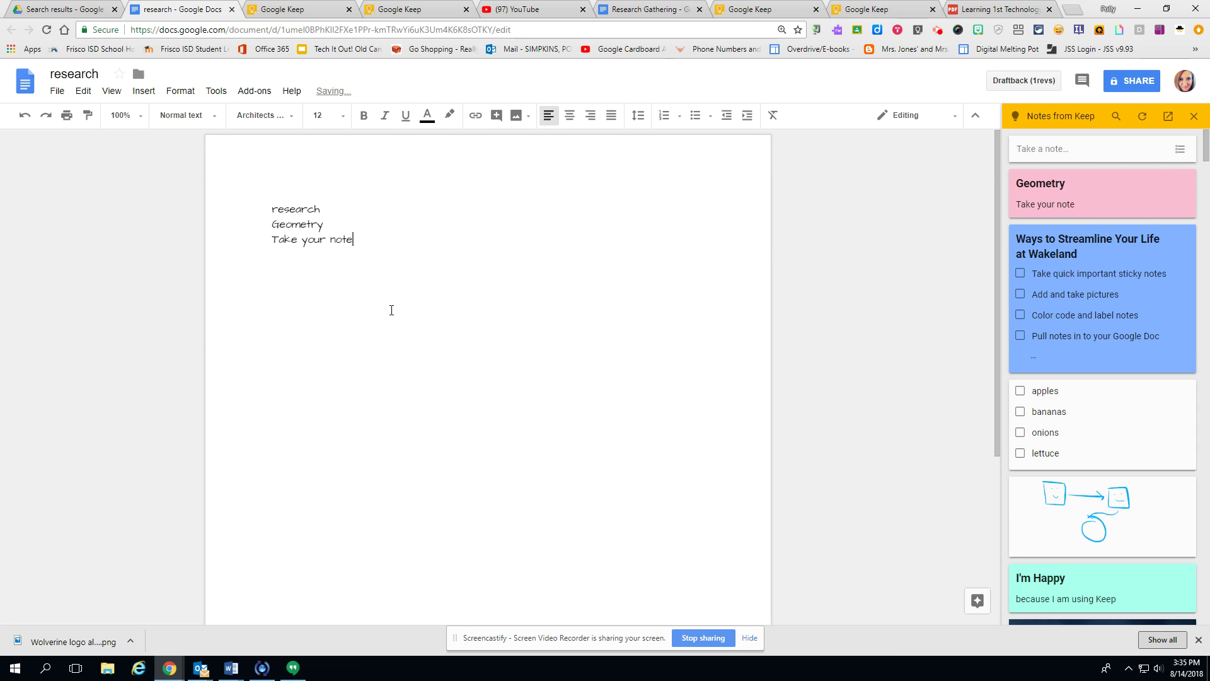
drag(1125, 264, 365, 315)
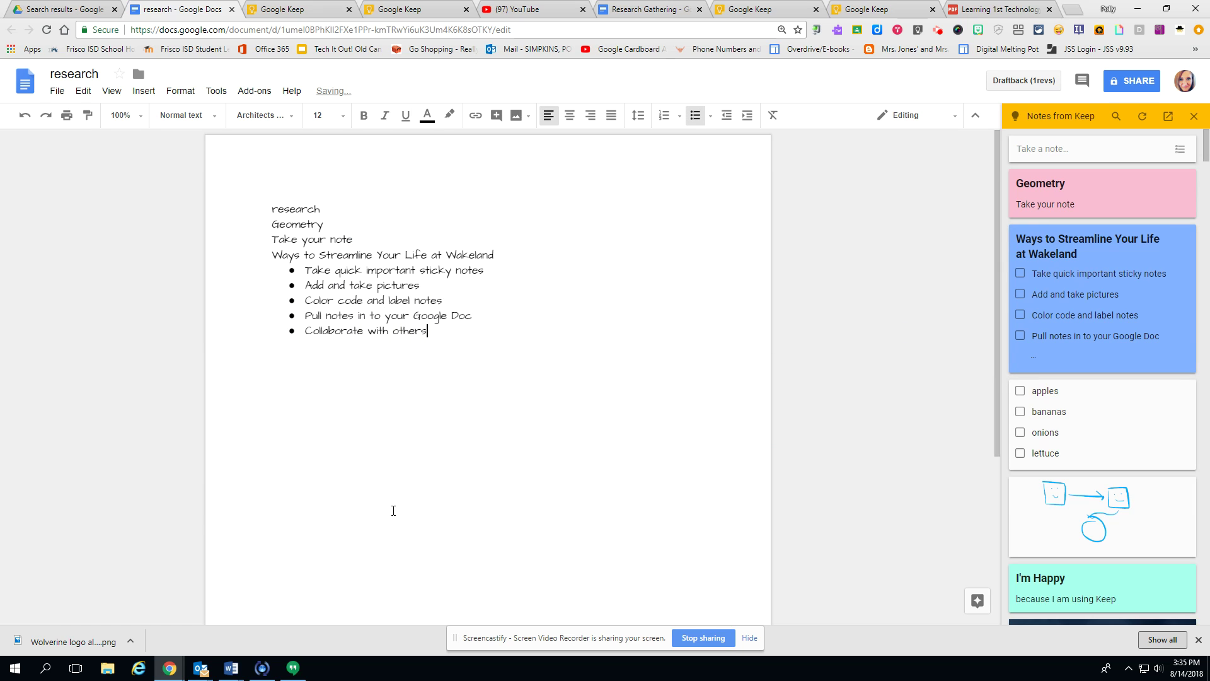
mouse_move(1128, 530)
mouse_down()
mouse_move(950, 532)
mouse_move(435, 408)
mouse_move(351, 424)
mouse_move(370, 410)
mouse_up()
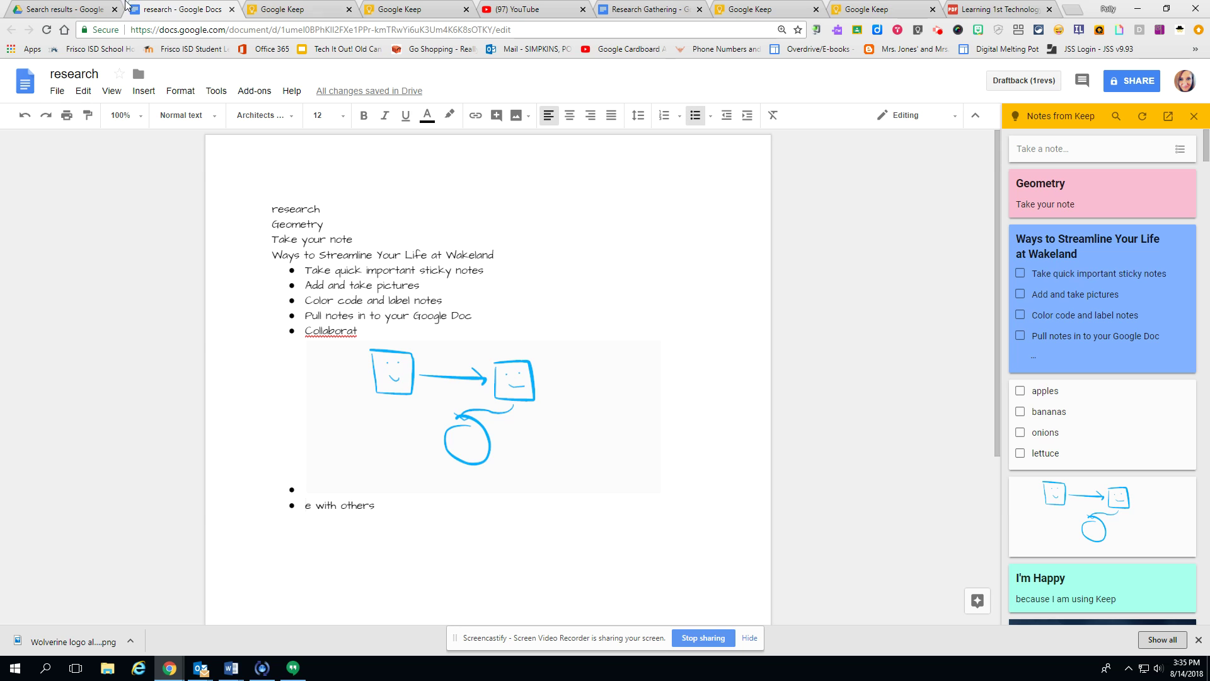
Switch to Google Keep and view the collaborator settings of the "Ways to Streamline Your Life at Wakeland" note, leaving them without sharing
click(291, 11)
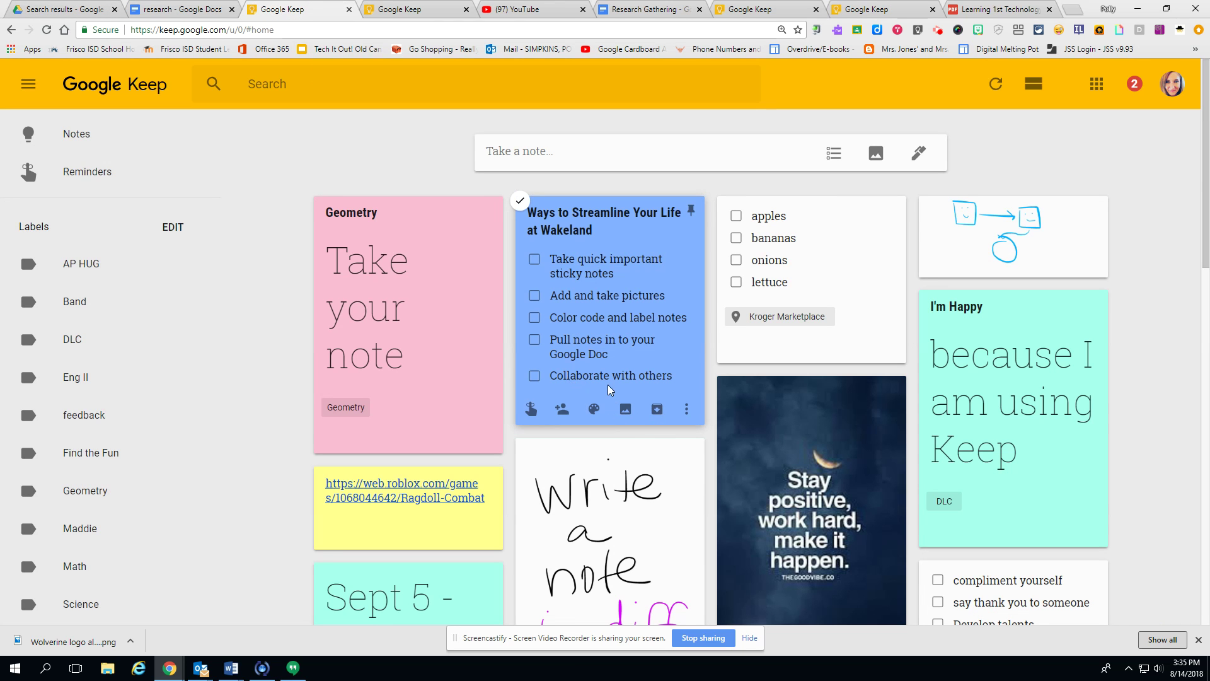
scroll(589, 407, down, 1)
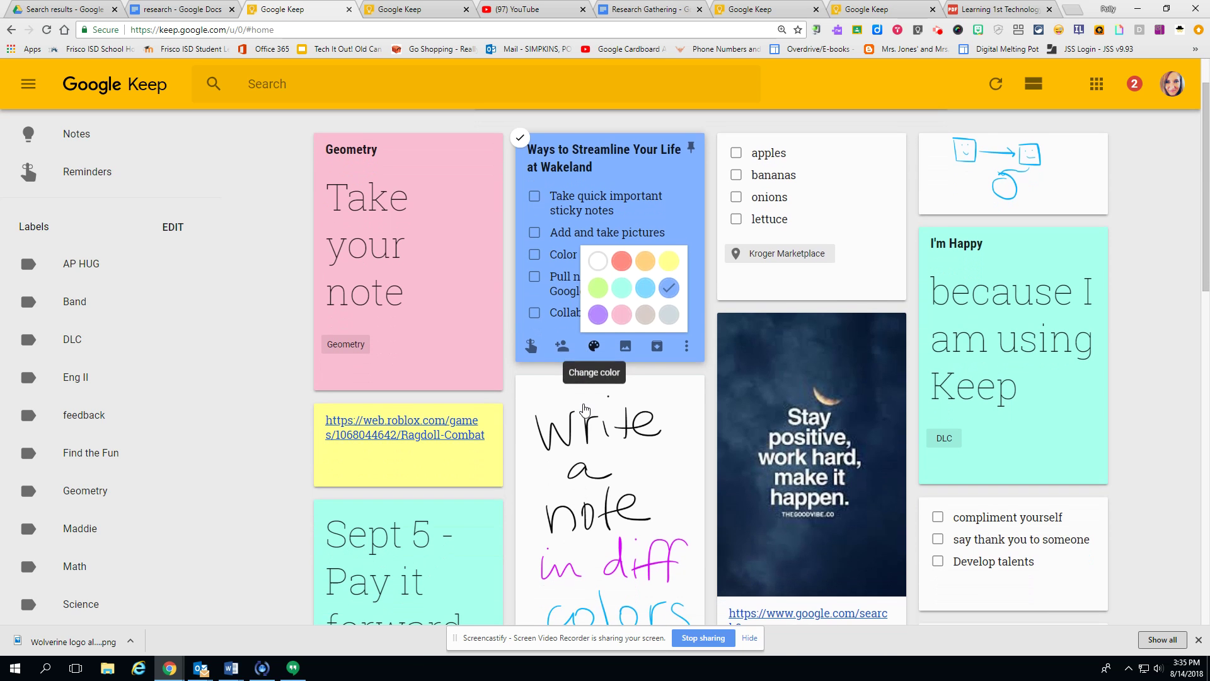
scroll(585, 408, down, 1)
scroll(586, 407, up, 1)
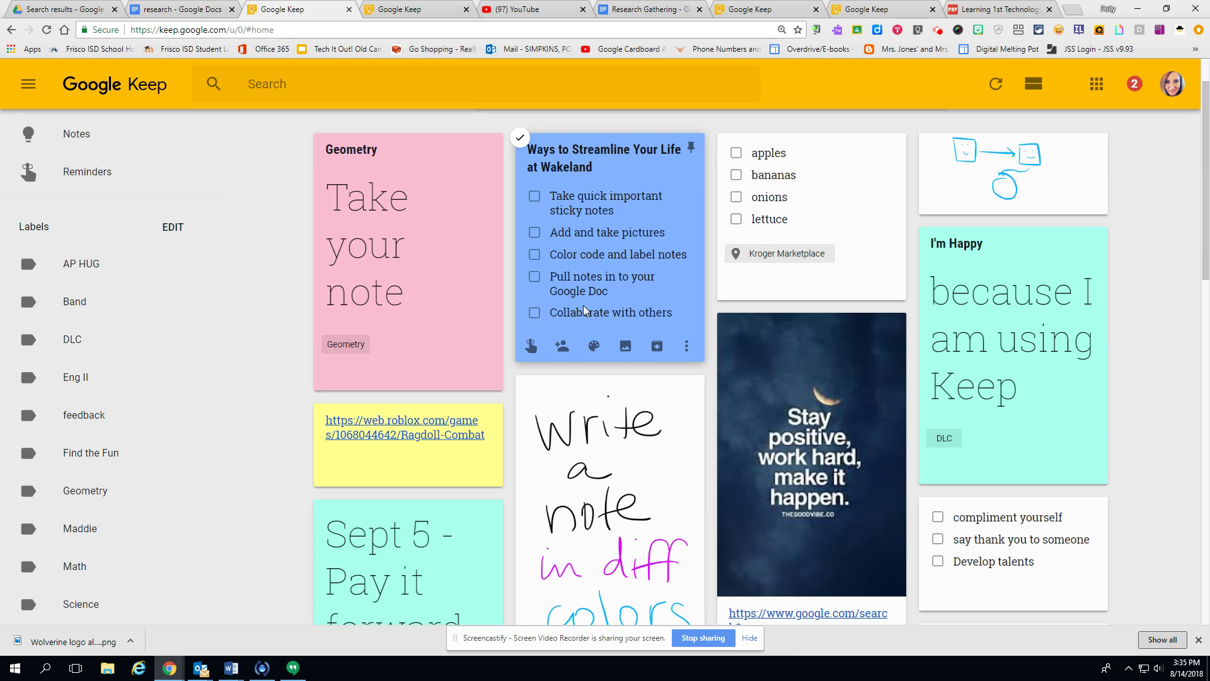
click(563, 348)
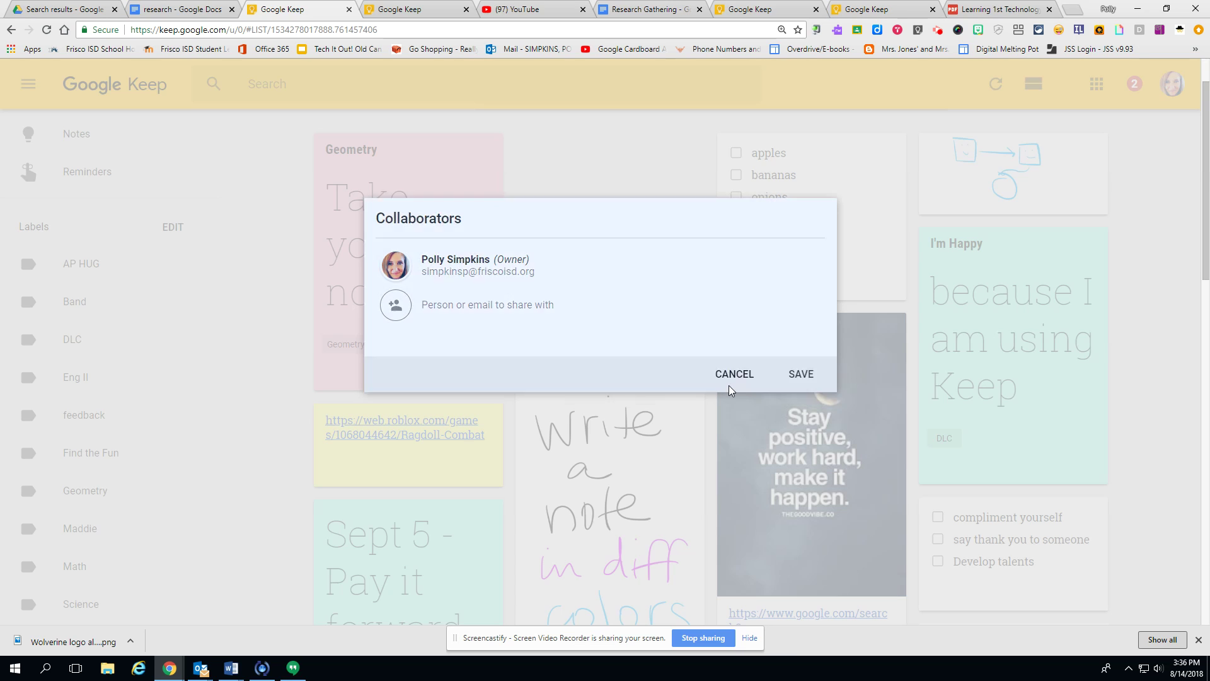
click(731, 382)
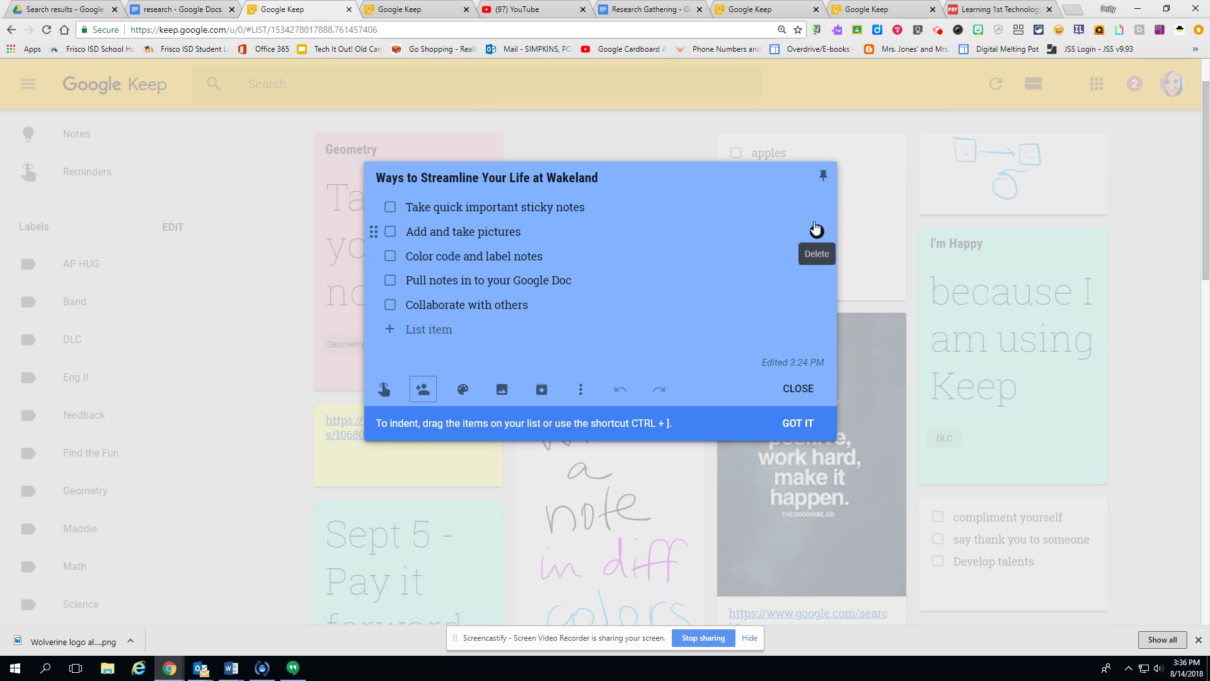
click(798, 423)
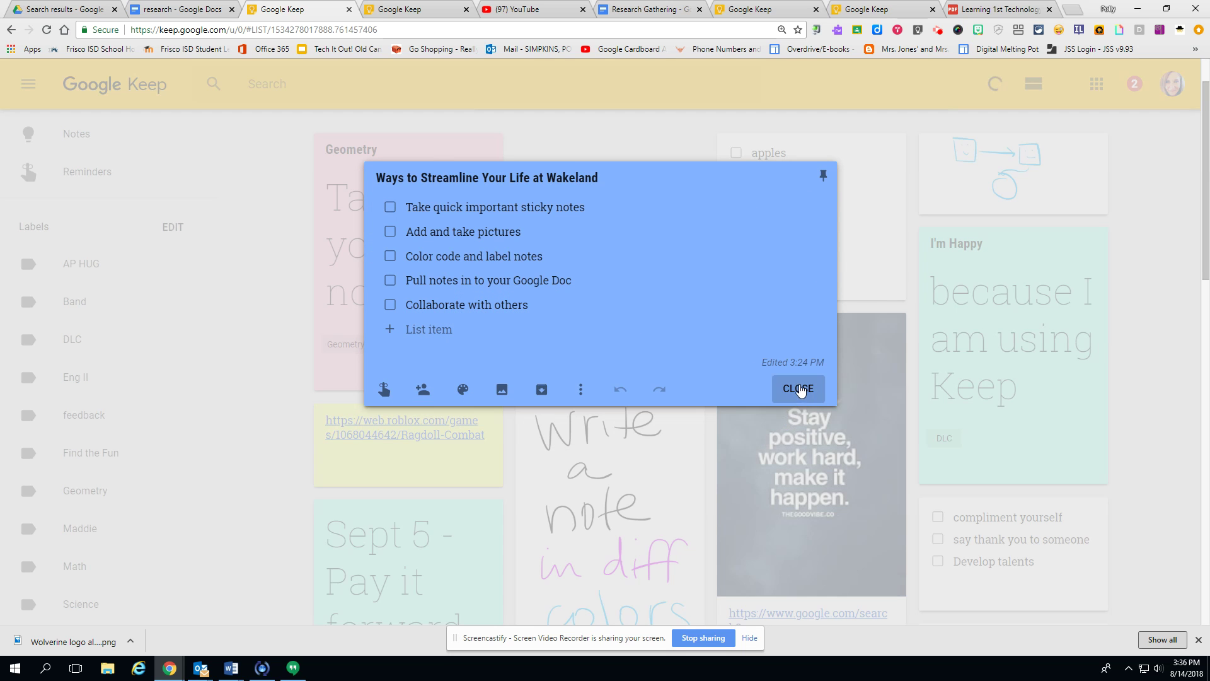
click(798, 389)
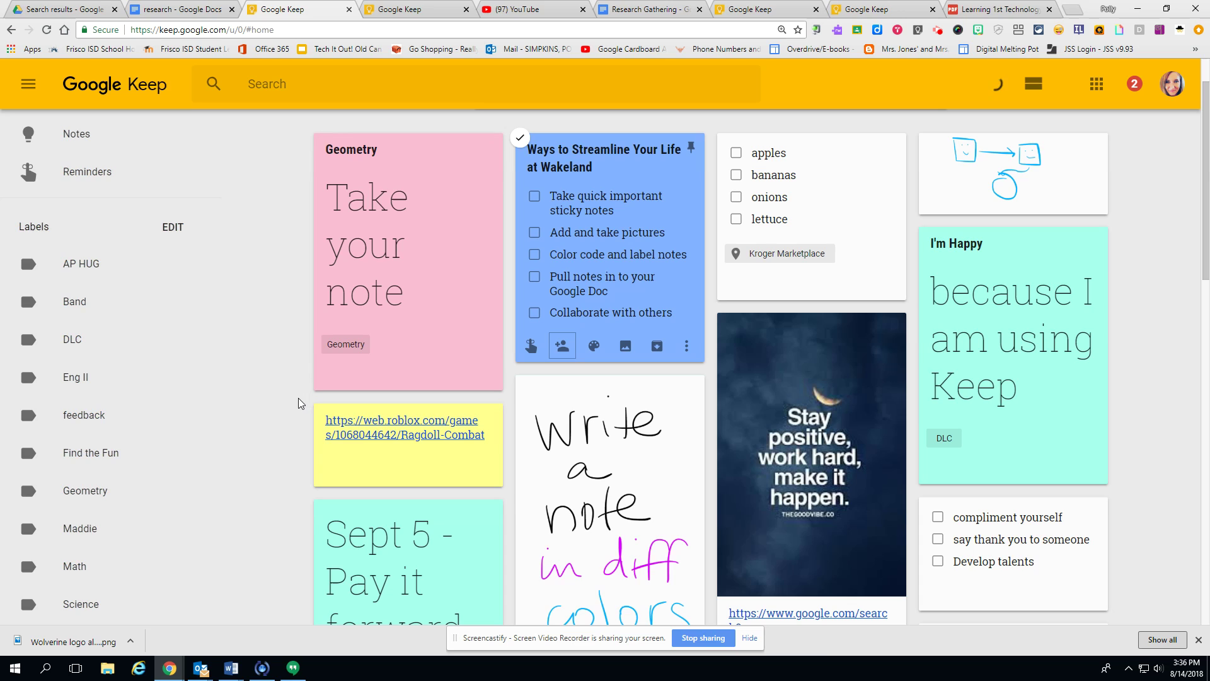